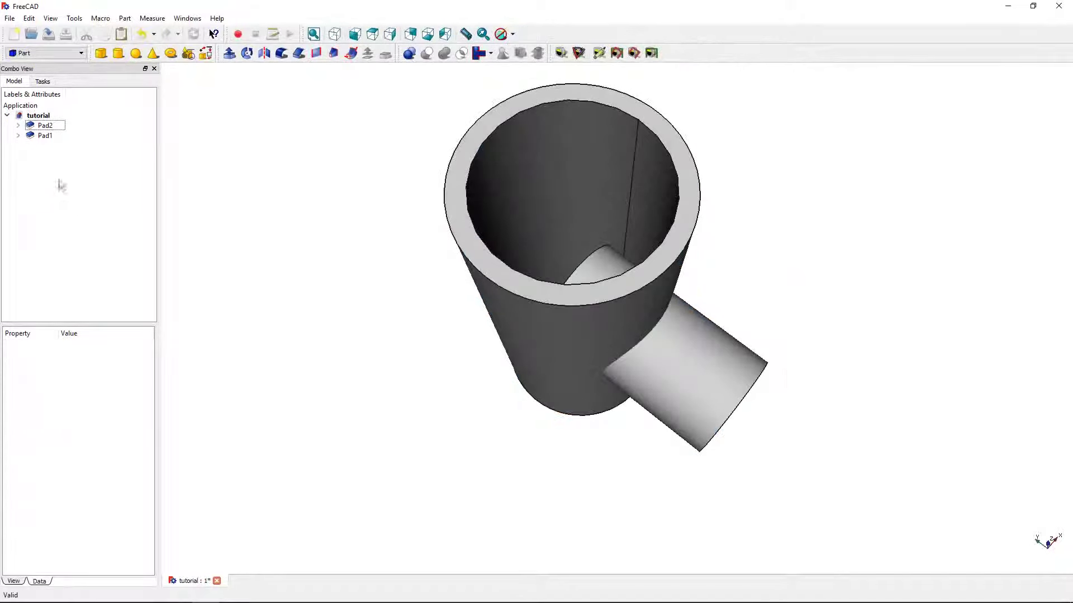
Cut Pad1 where Pad2 enters with Join > Cutout for object, then orbit to inspect it.
click(46, 136)
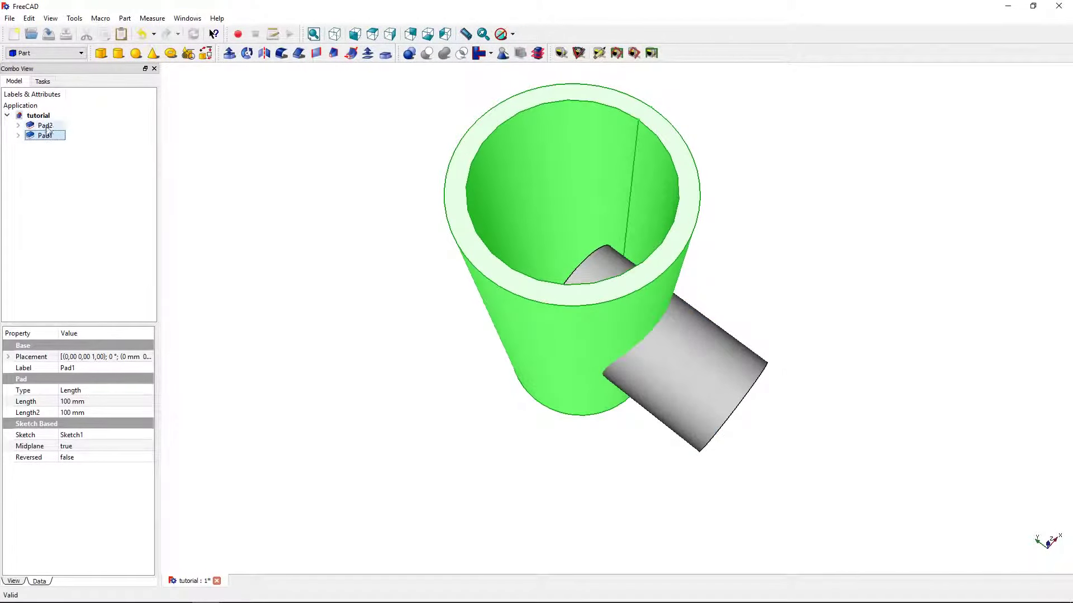
ctrl+click(47, 126)
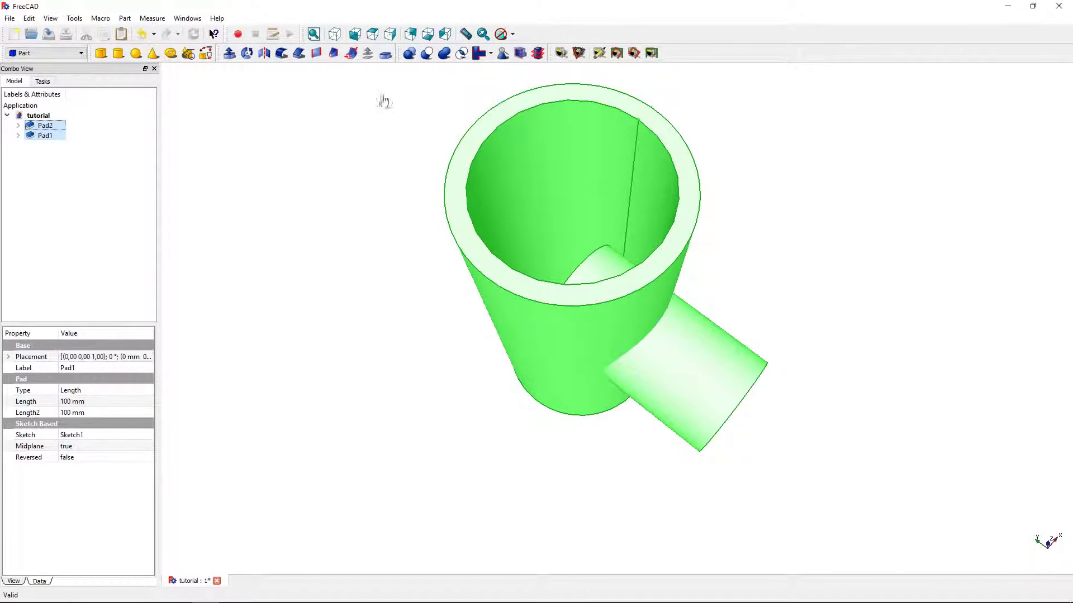
click(492, 55)
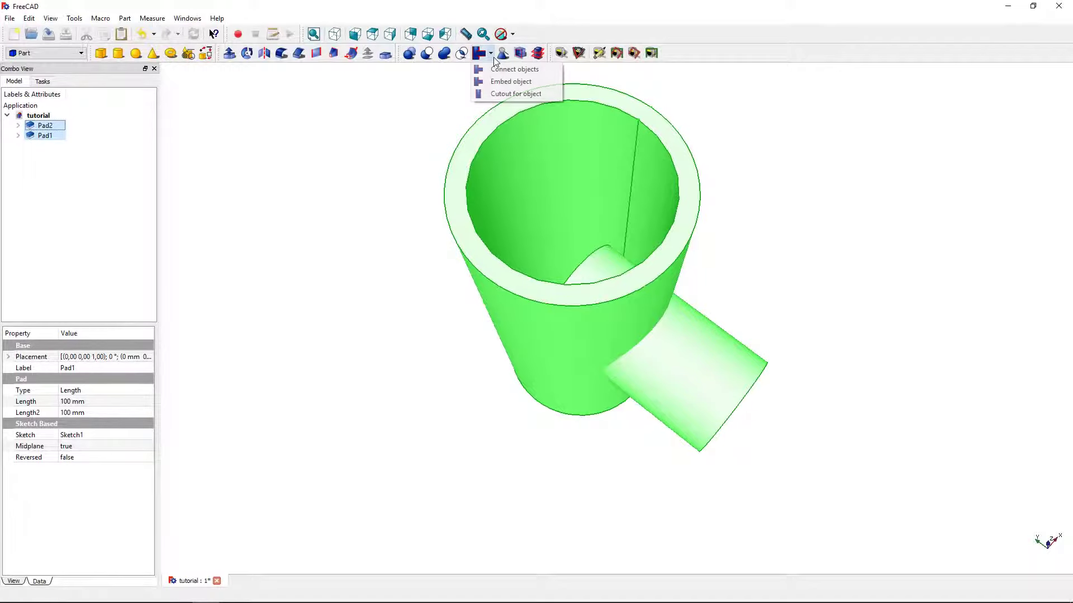
click(501, 94)
mouse_move(461, 108)
middle_down()
mouse_move(397, 148)
mouse_move(314, 115)
middle_up()
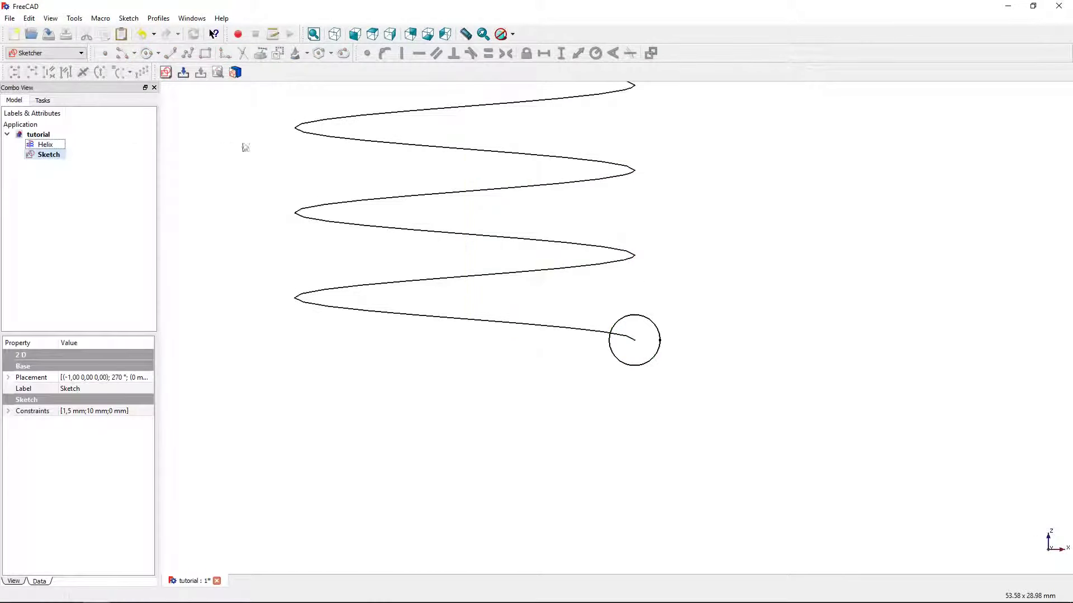
Pan, zoom and orbit to inspect the swept helical spring model.
middle_drag(245, 147, 335, 277)
scroll(335, 276, down, 2)
middle_drag(313, 198, 335, 274)
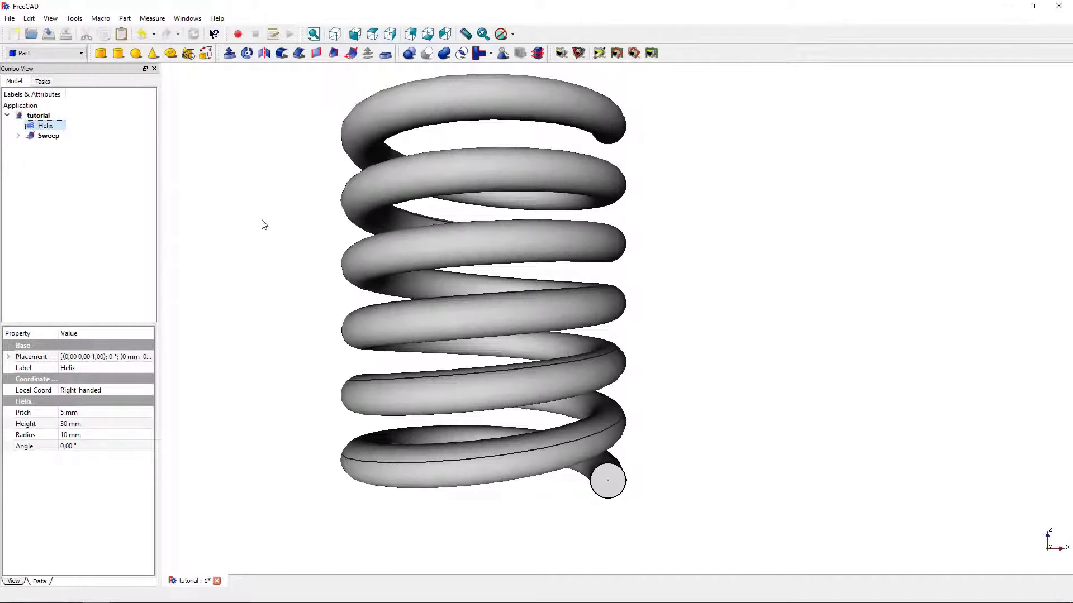
mouse_move(264, 223)
middle_down()
mouse_move(354, 263)
mouse_move(420, 276)
mouse_move(638, 259)
mouse_move(646, 232)
mouse_move(635, 215)
mouse_move(462, 175)
mouse_move(359, 270)
mouse_move(311, 283)
mouse_move(280, 270)
mouse_move(270, 231)
middle_up()
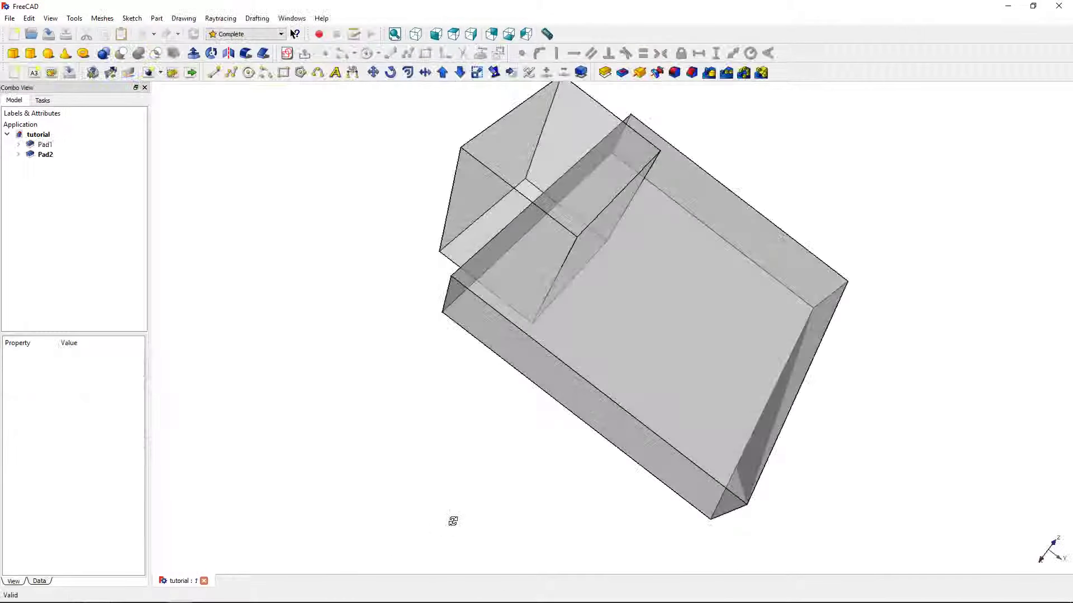
Orbit the spring model to an upright view.
mouse_move(453, 520)
middle_down()
mouse_move(610, 439)
mouse_move(646, 447)
mouse_move(682, 527)
middle_up()
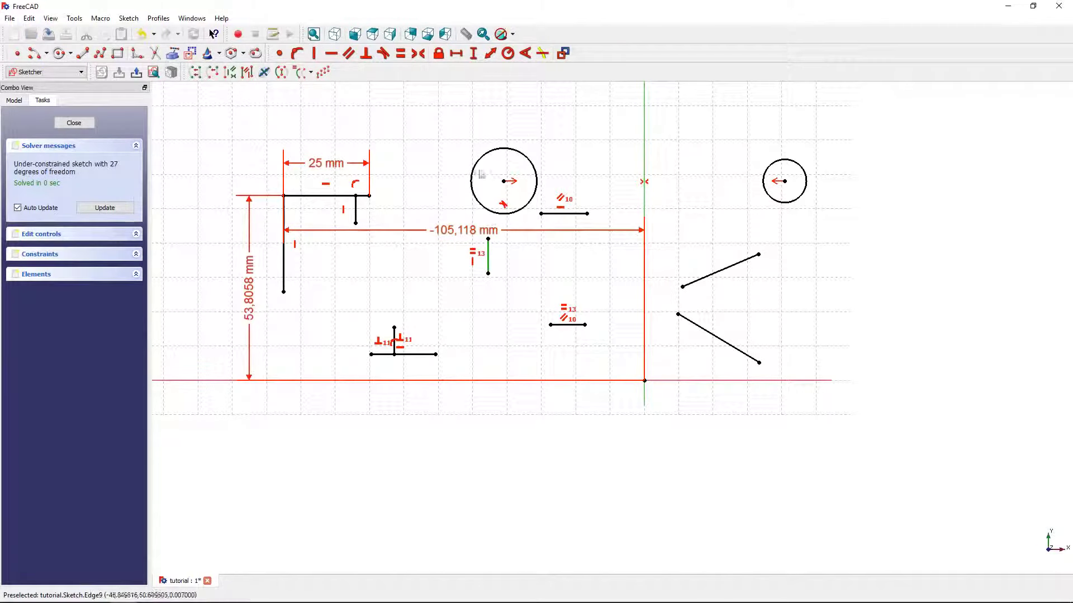
Constrain the short vertical line to 10 mm and dimension the upper slanted line at 24,0585 mm.
click(473, 54)
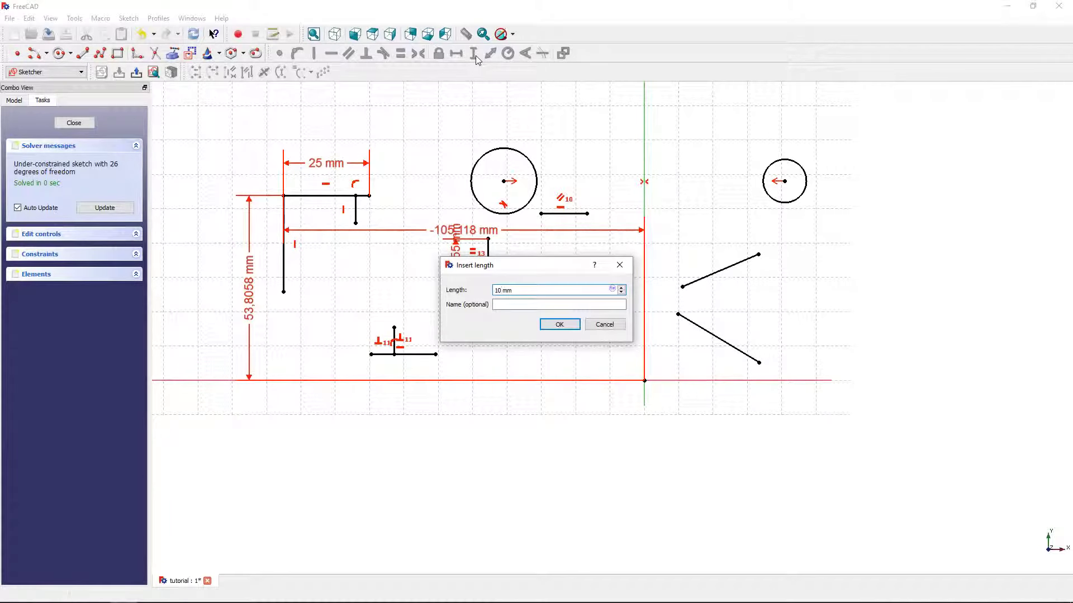
key(Return)
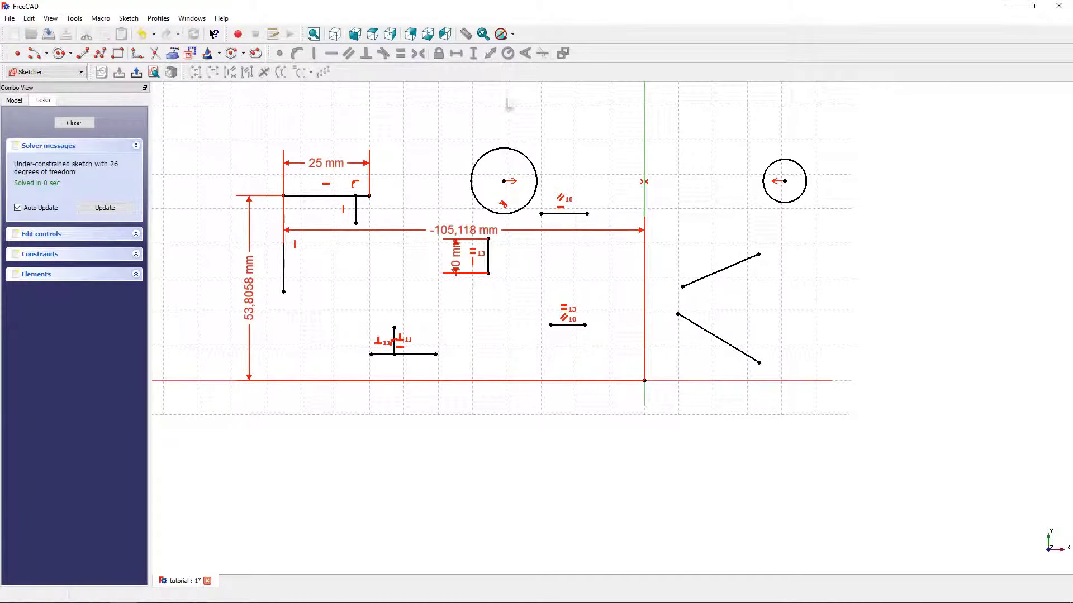
click(703, 283)
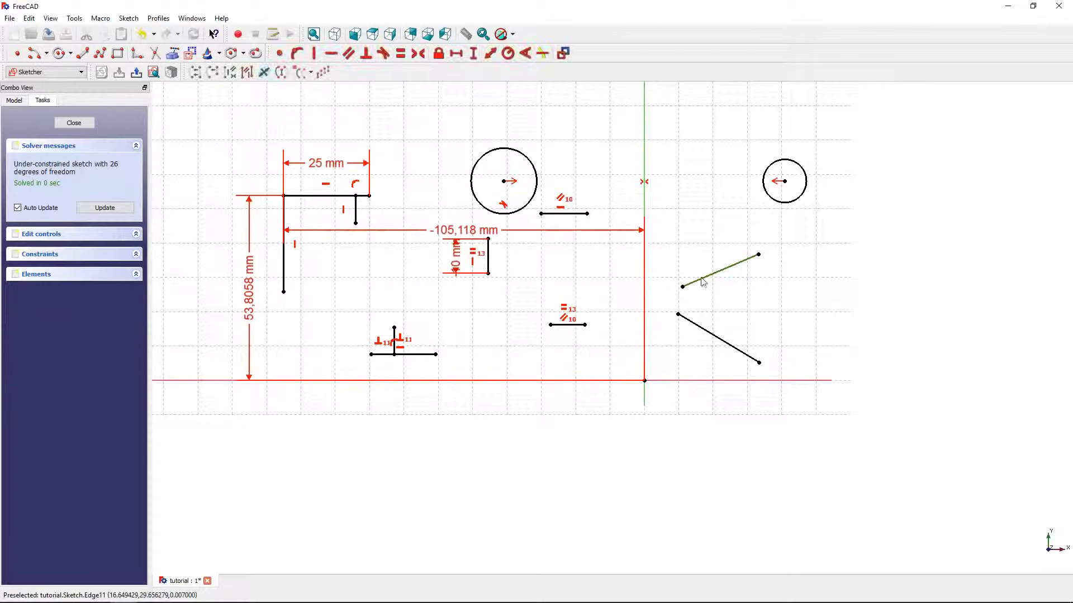
click(491, 55)
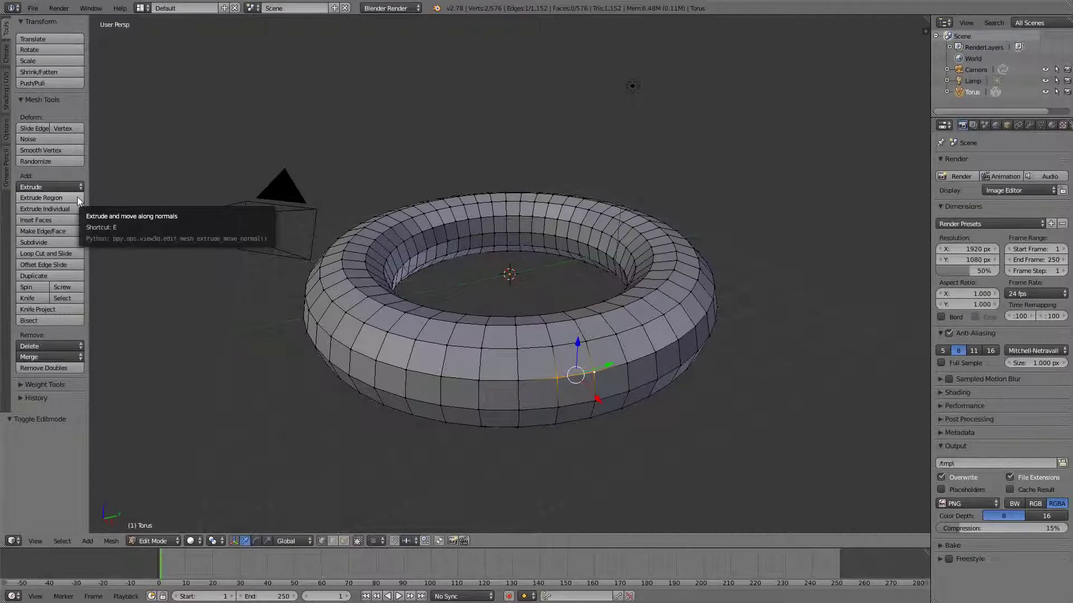
Extrude a strip from the torus along X, then a square bar 2 units along X, and orbit.
click(77, 197)
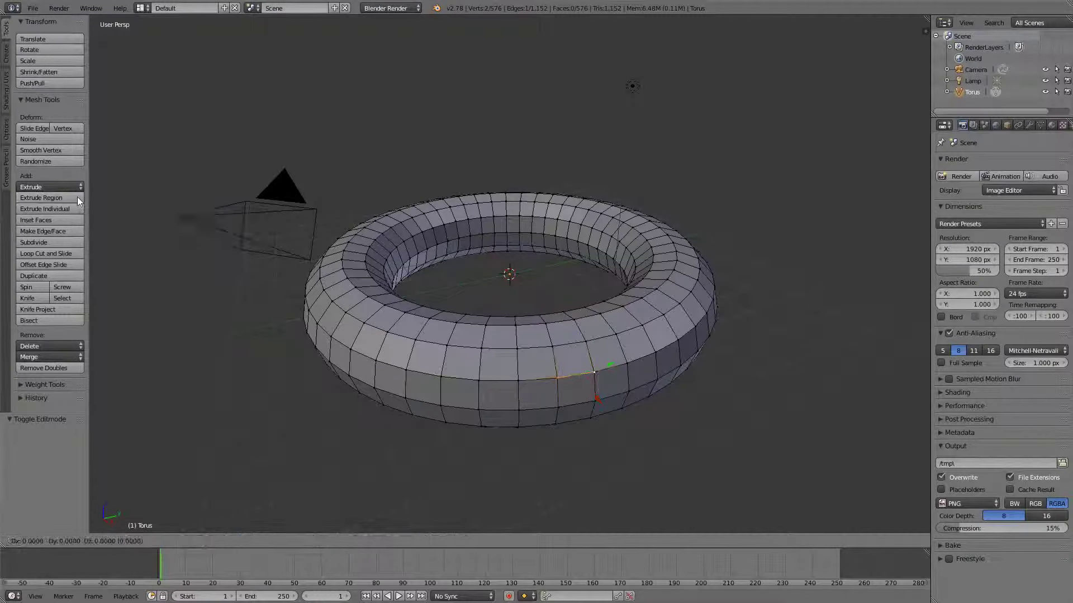
key(x)
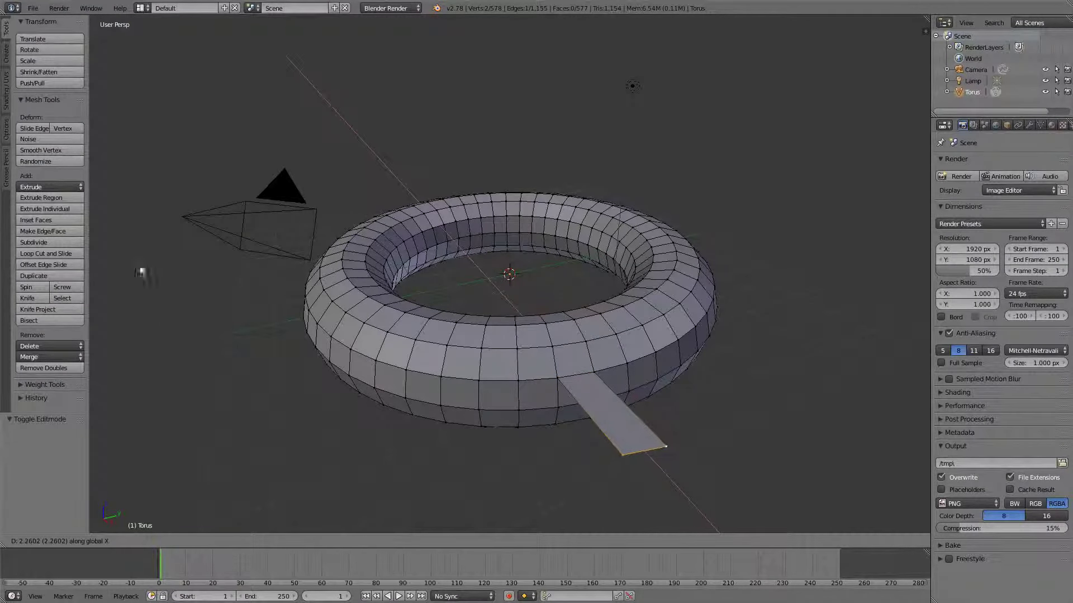
text(1.2.9)
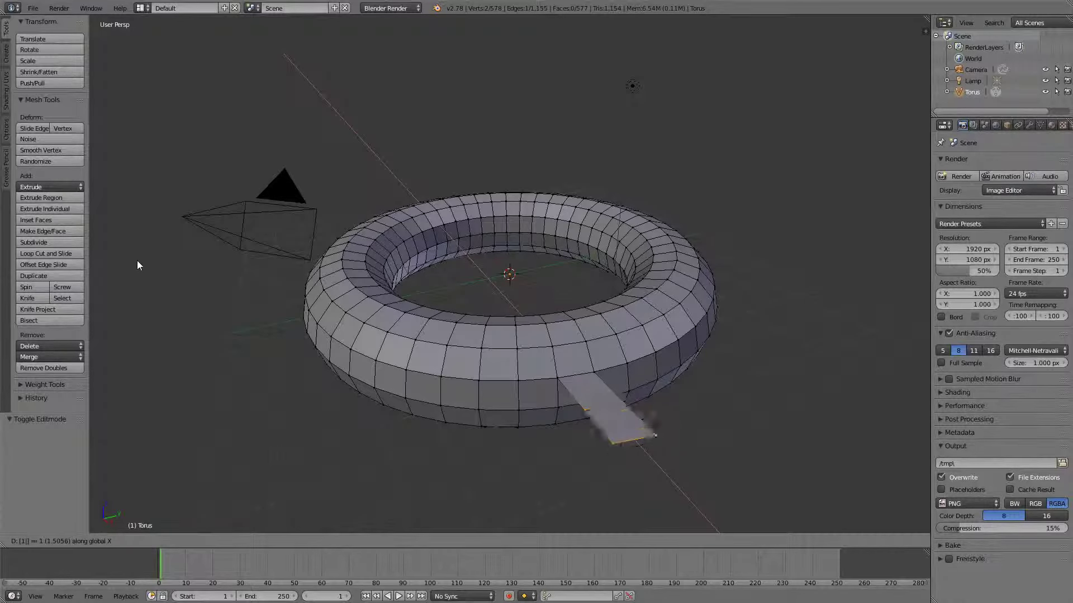
key(Return)
text(ex)
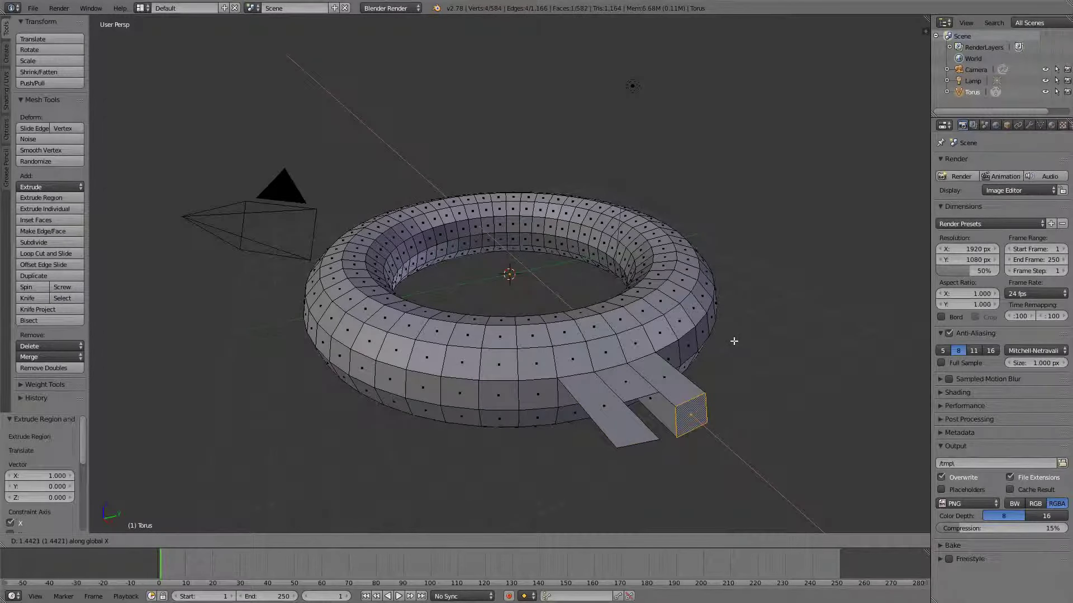
text(2)
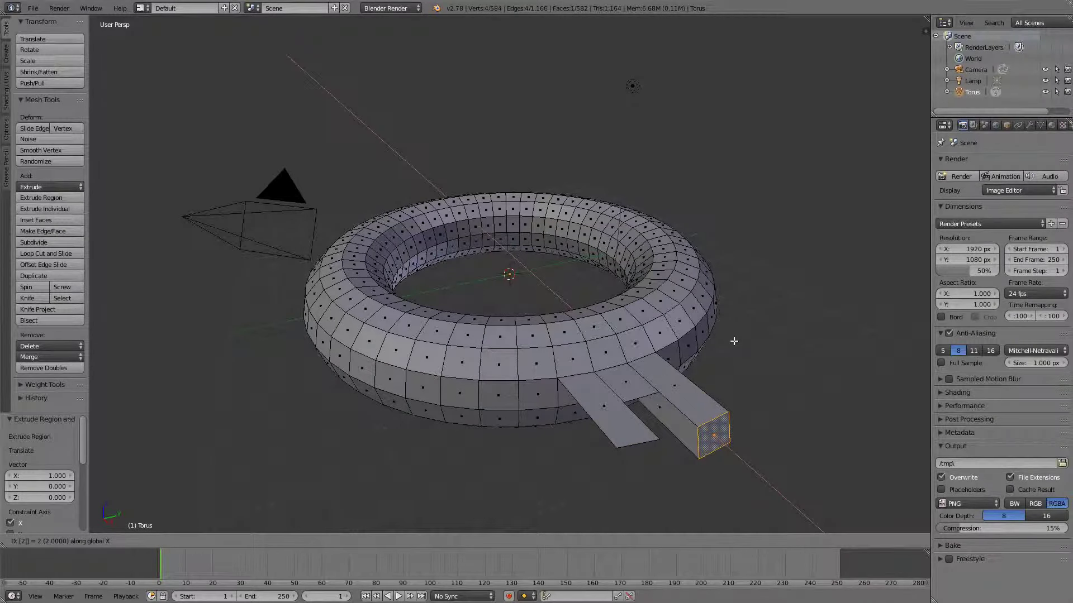
key(Return)
mouse_move(733, 340)
middle_down()
mouse_move(716, 364)
mouse_move(663, 356)
mouse_move(70, 49)
middle_up()
Undo the extrusion and rotate the selected torus faces 45° about the global Z axis.
key(ctrl+z)
click(70, 50)
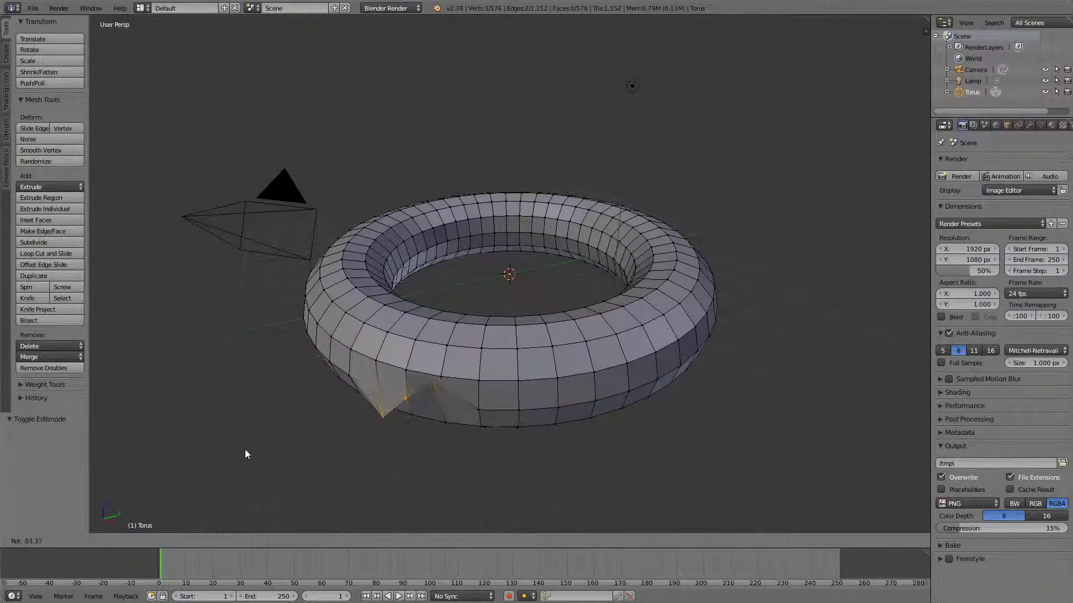
key(x)
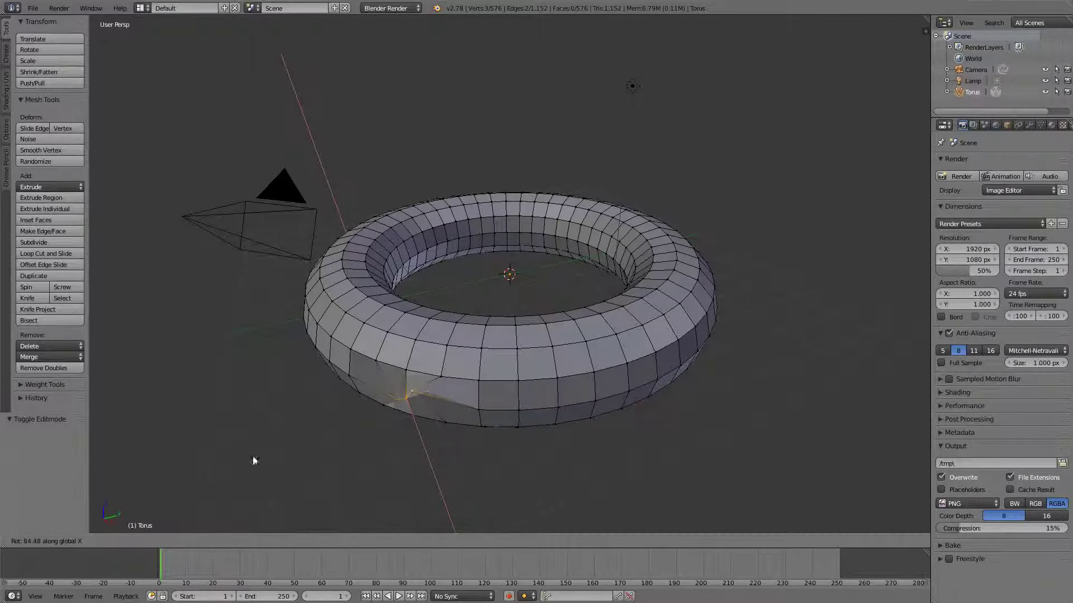
key(y)
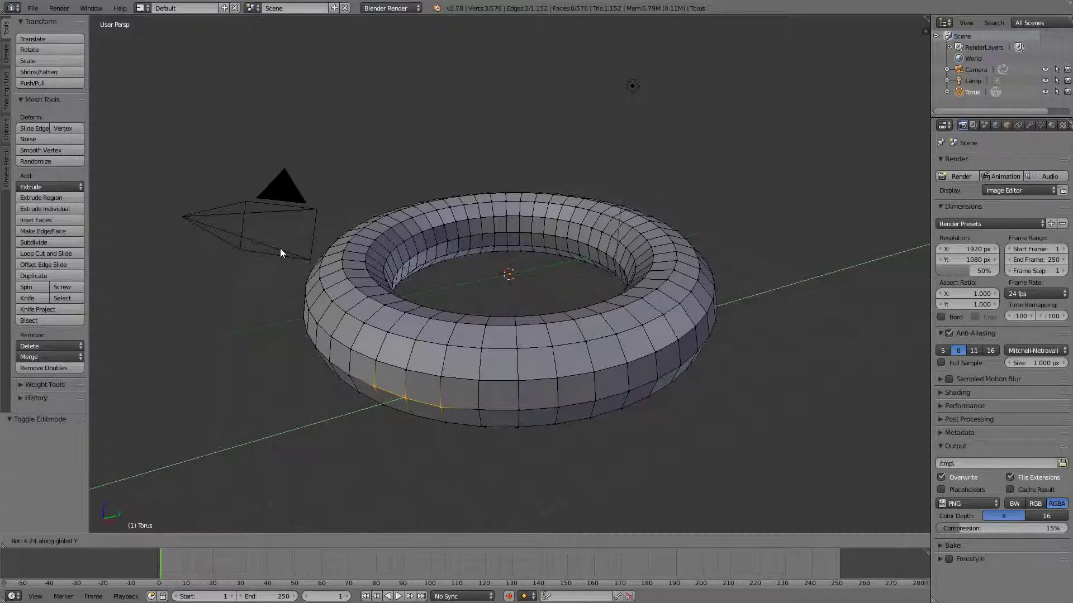
key(z)
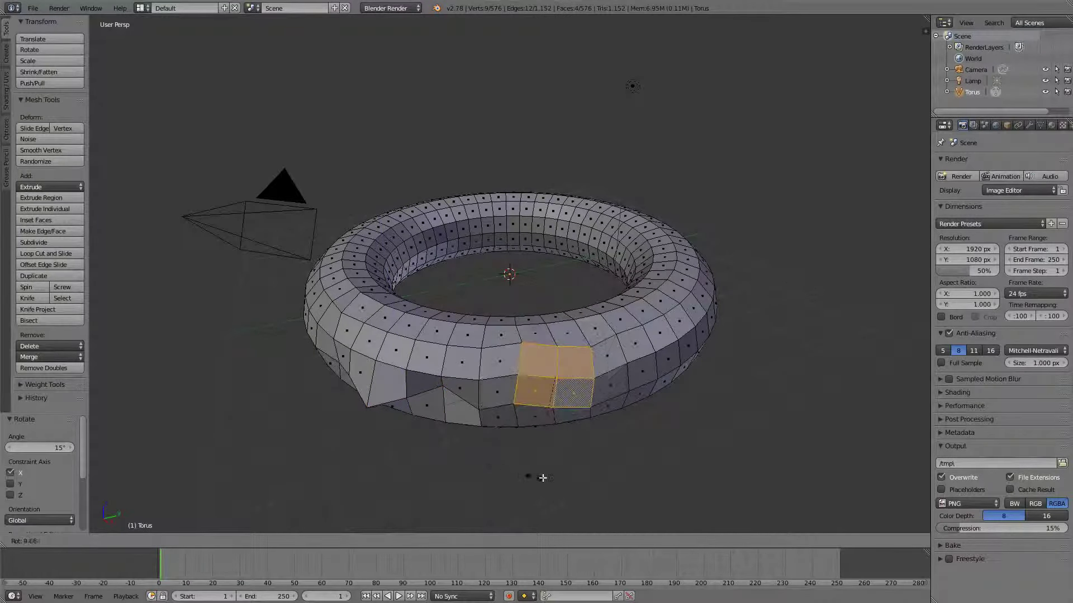
key(x)
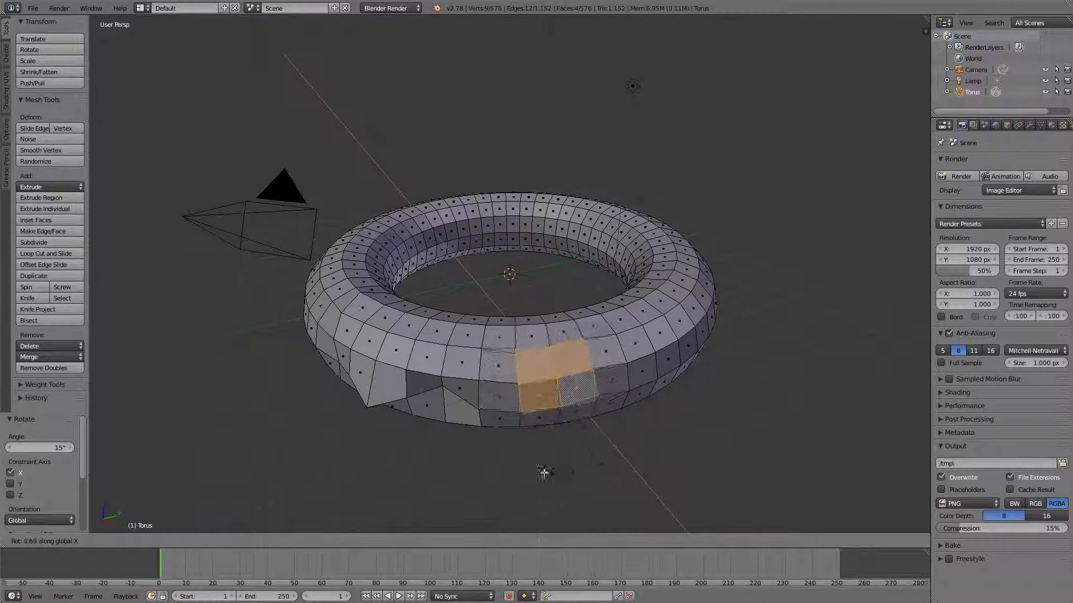
key(y)
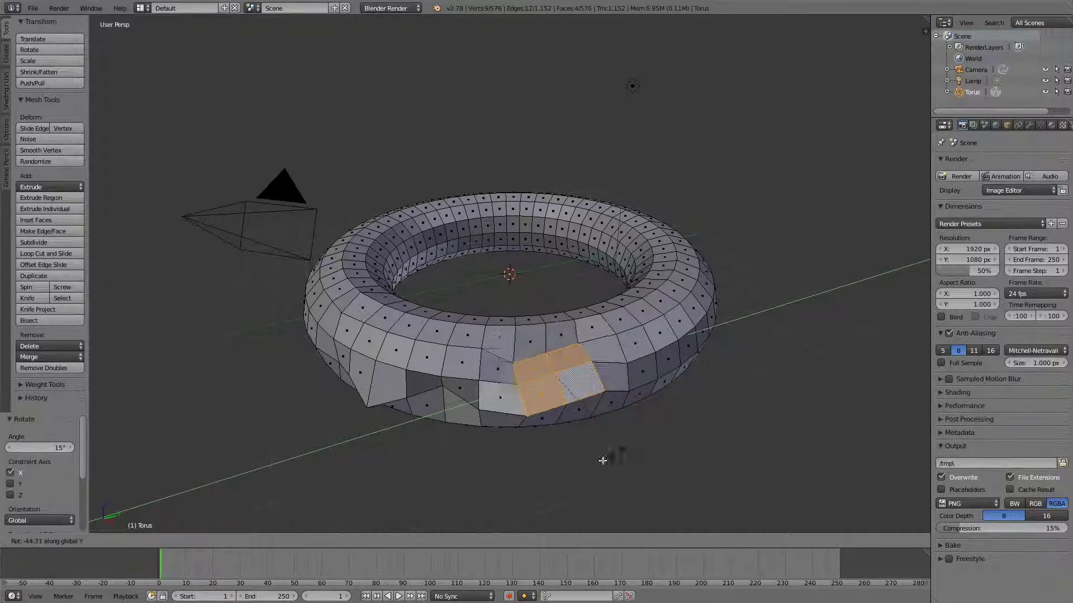
key(z)
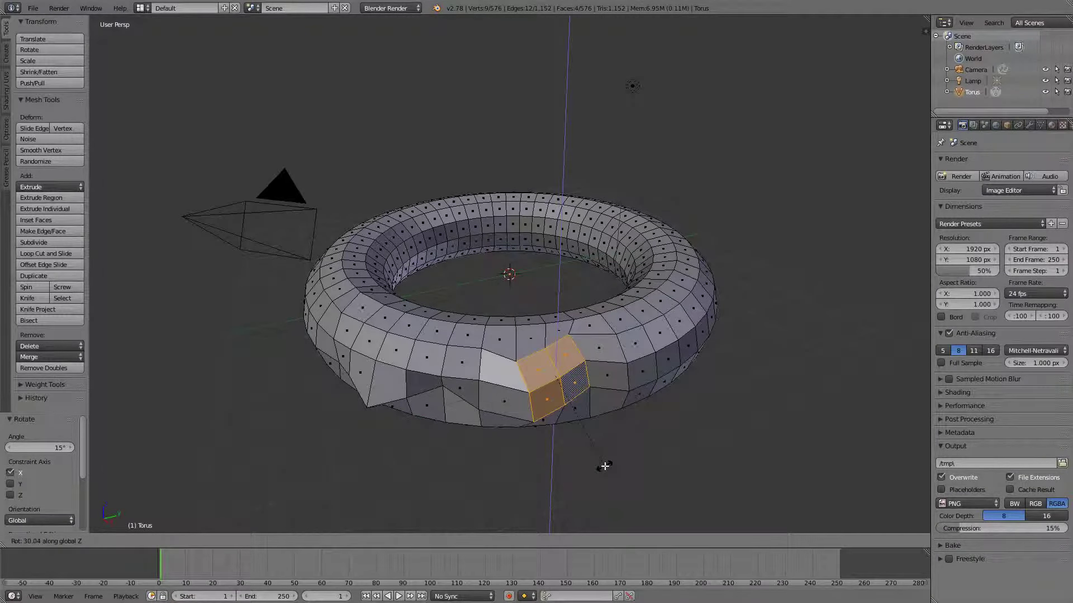
text(45)
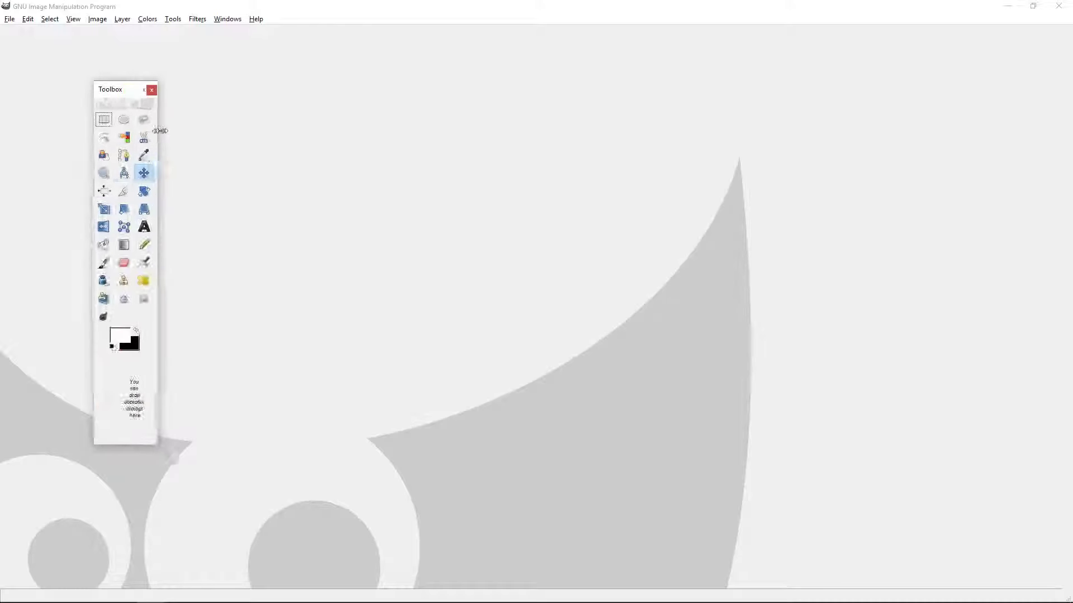
drag(159, 133, 210, 130)
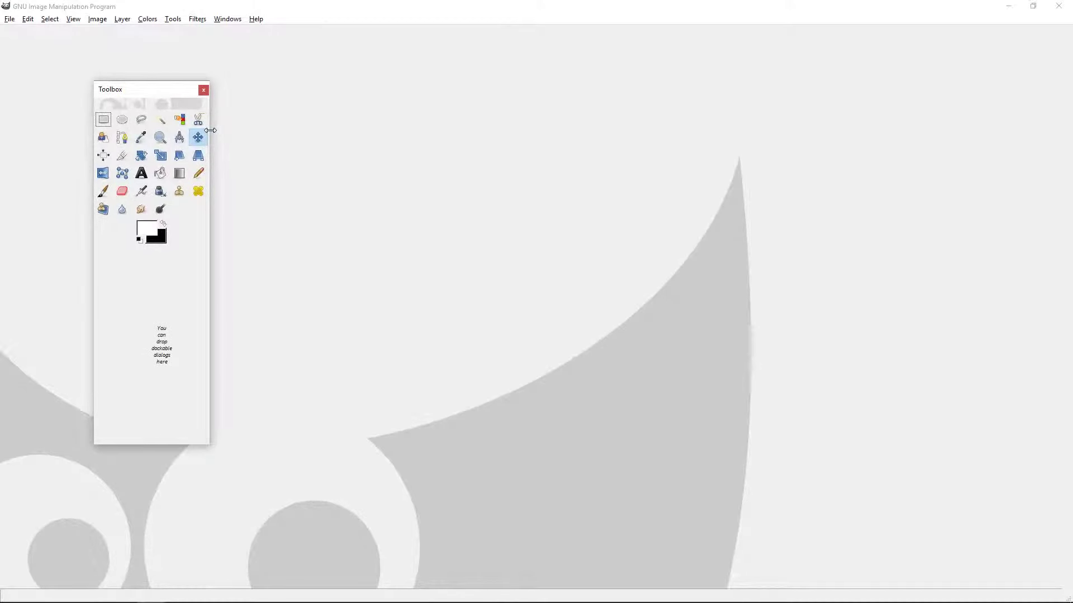
Open the Layers dialog and dock the Channels dialog beside it in the right panel.
click(231, 21)
mouse_move(250, 42)
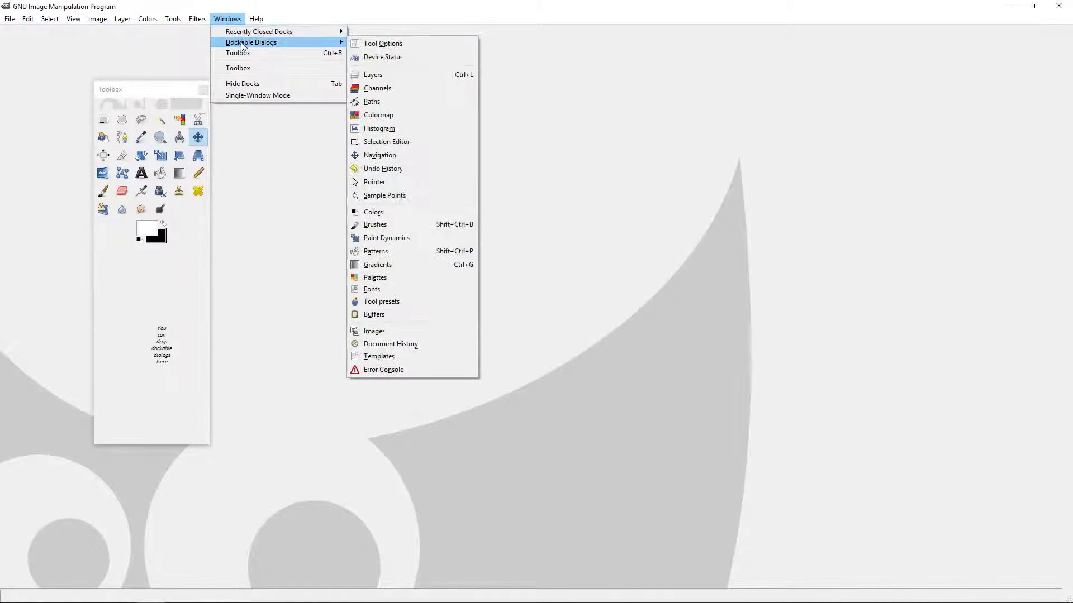
click(399, 75)
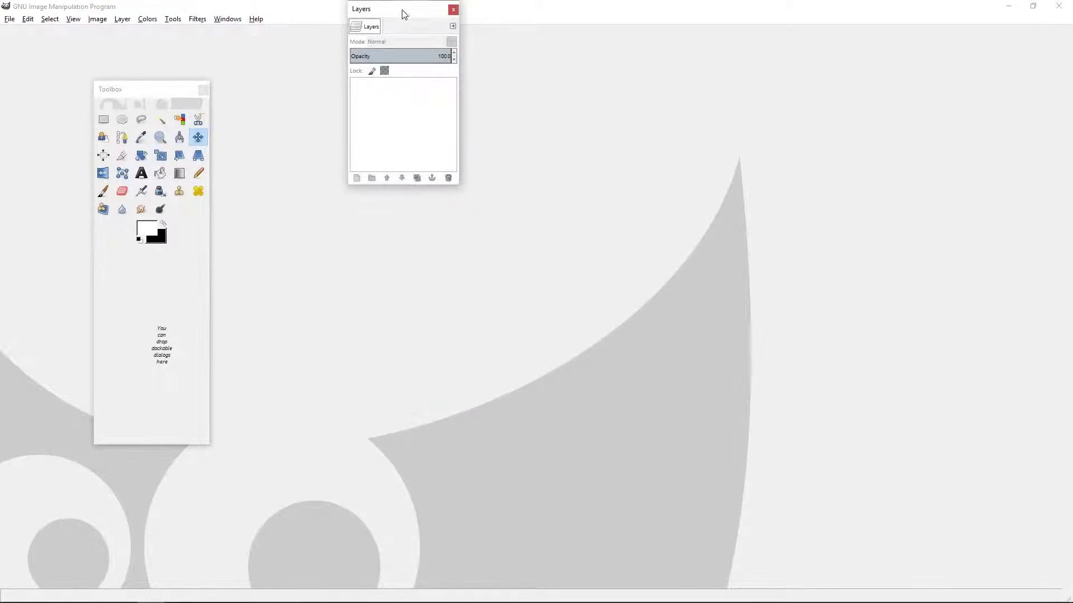
drag(404, 14, 372, 82)
mouse_move(22, 181)
mouse_down()
mouse_move(693, 167)
mouse_move(1011, 38)
mouse_up()
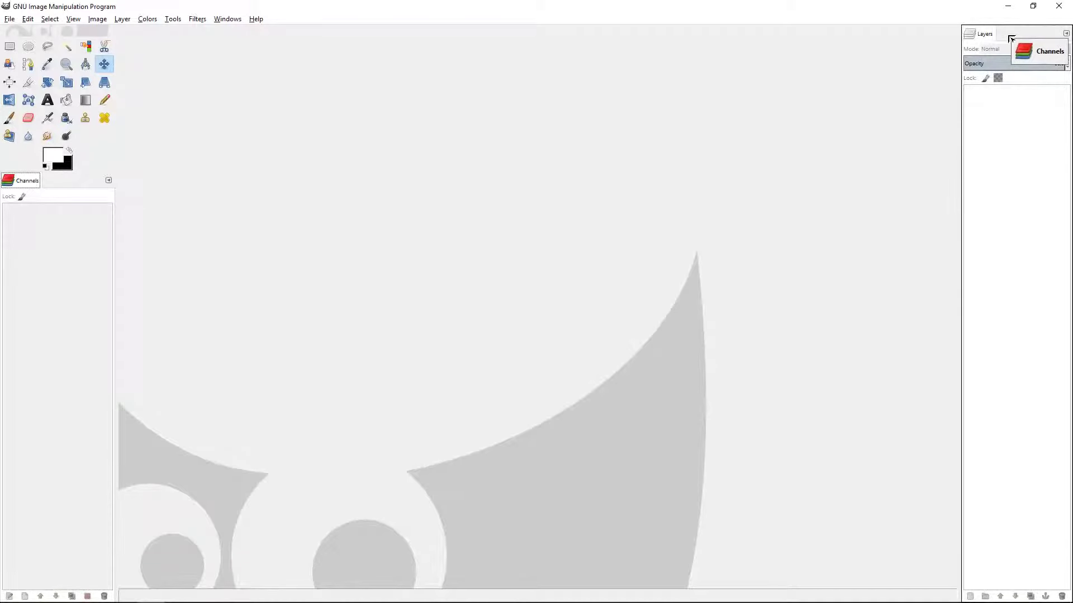
drag(1011, 38, 1010, 40)
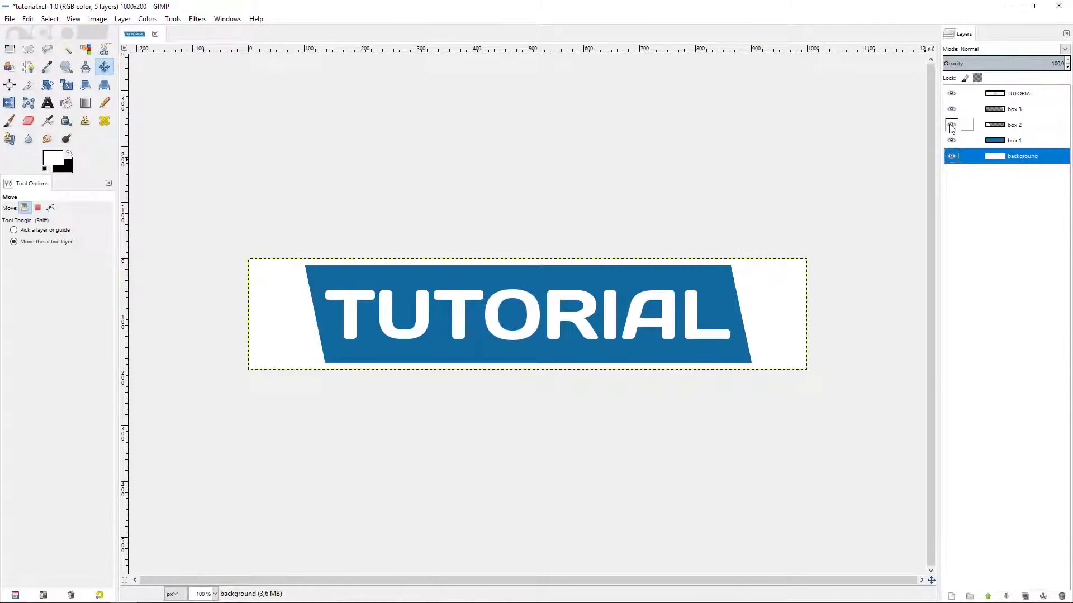
Solo box 2, then box 3, then the TUTORIAL text layer in the Layers panel.
shift+click(952, 125)
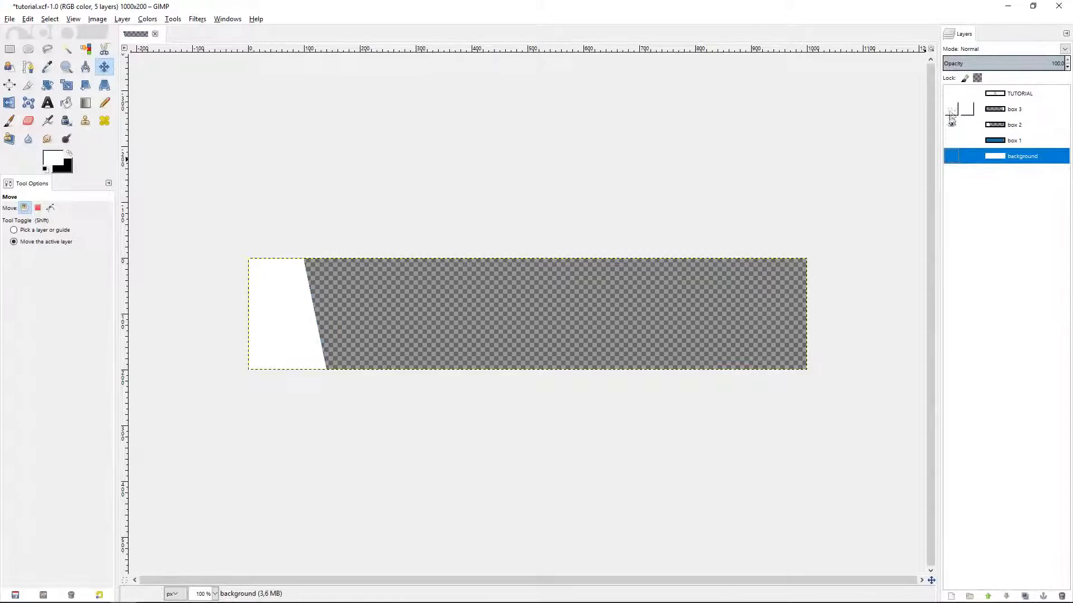
shift+click(952, 111)
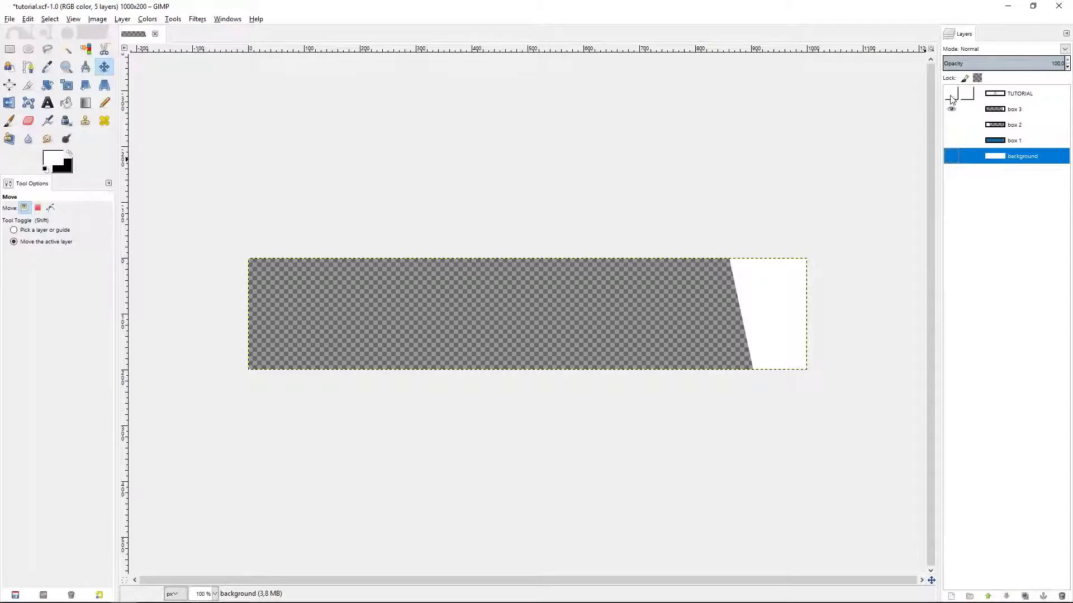
shift+click(952, 95)
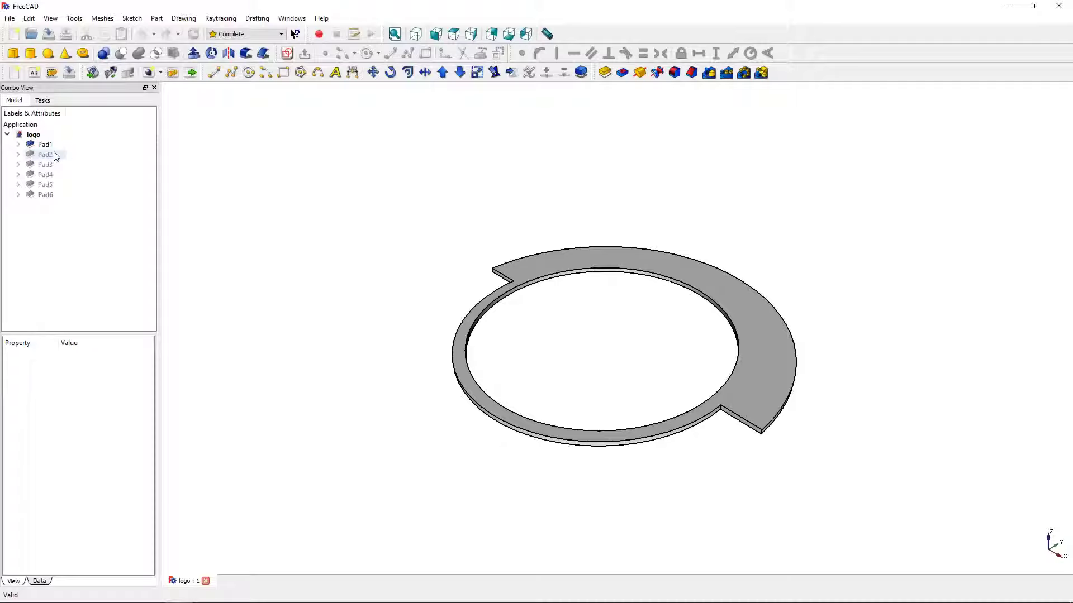
Turn on visibility of Pad2, Pad3, the Pad4 triangle and the Pad6 grey disk.
click(49, 155)
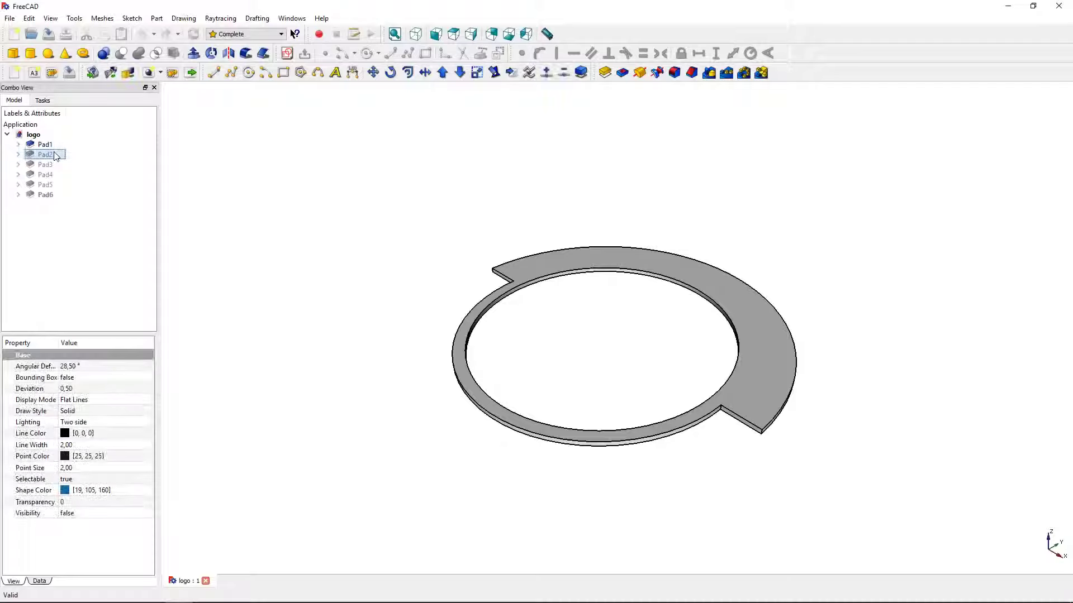
key(space)
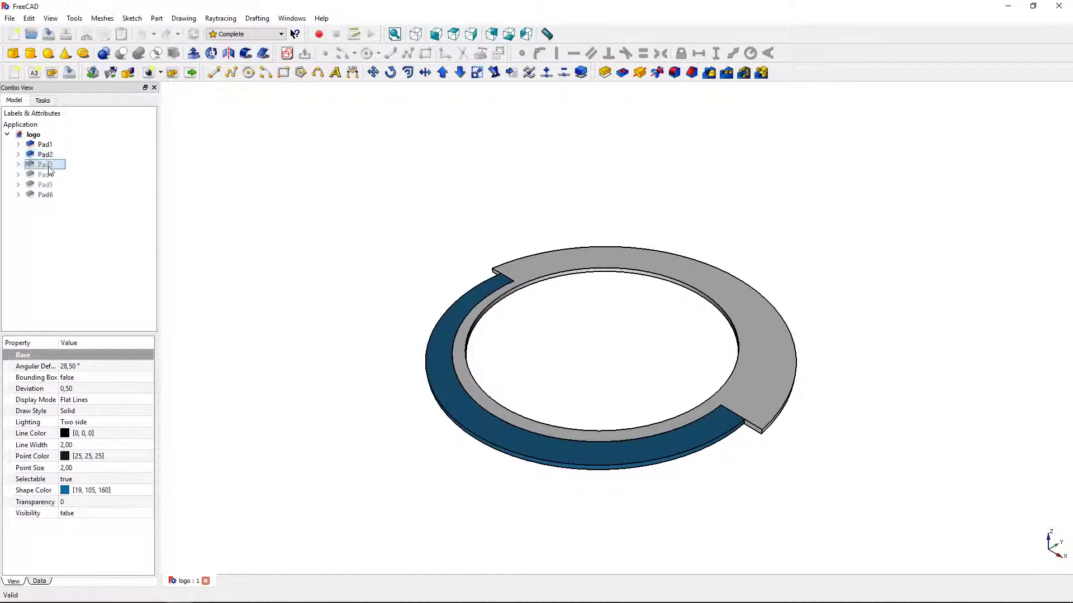
key(space)
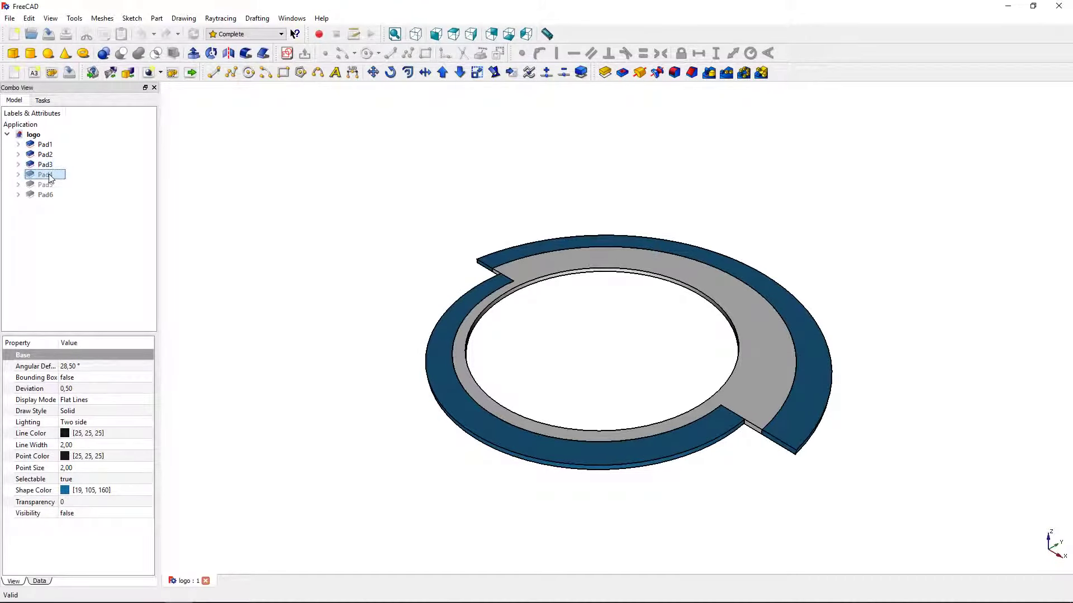
key(space)
key(space)
key(space)
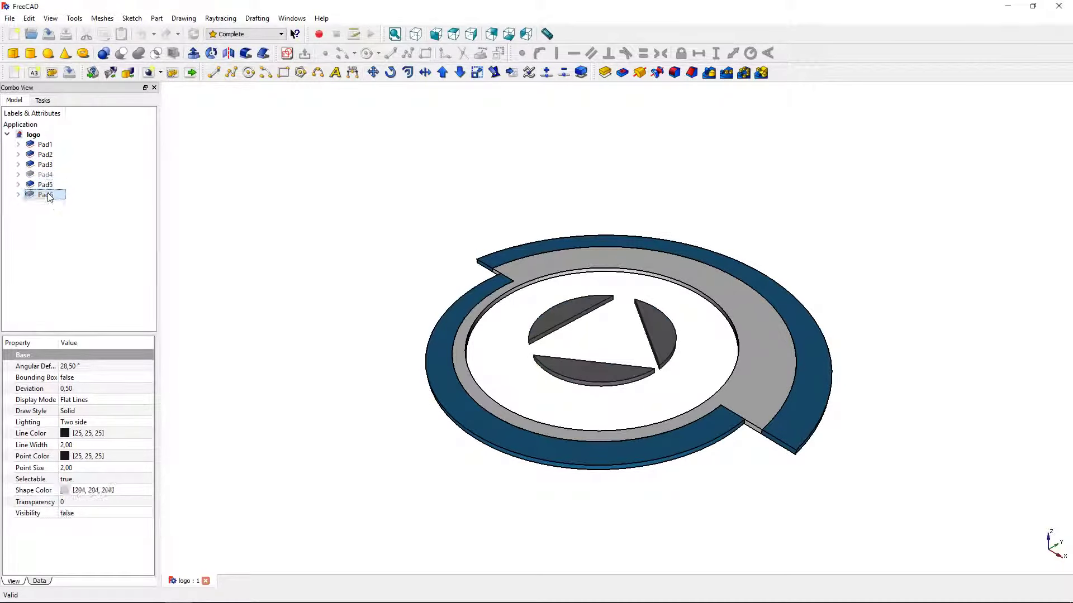
key(space)
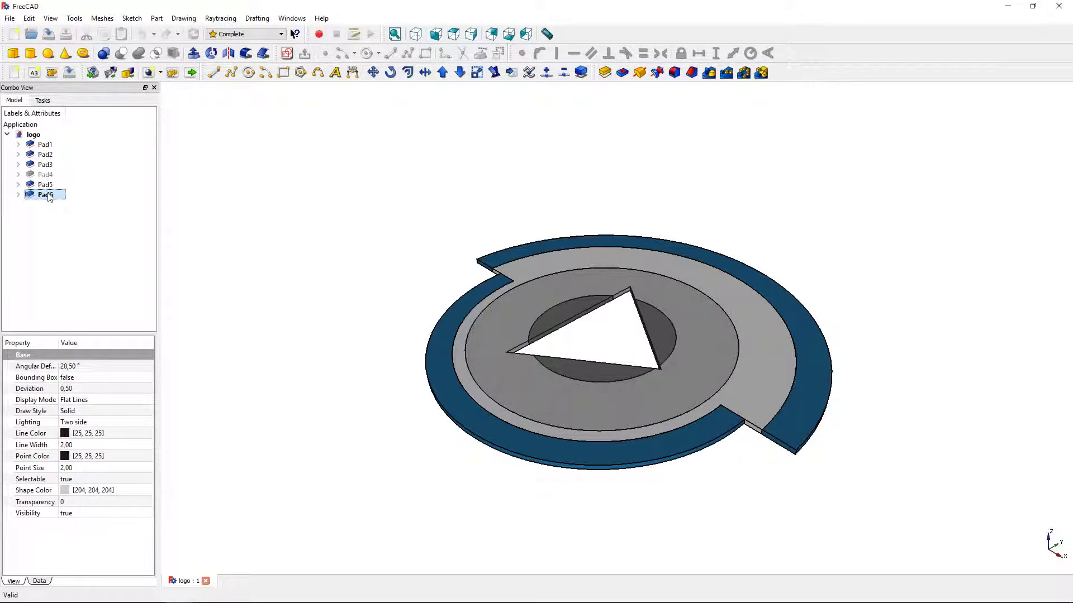
key(space)
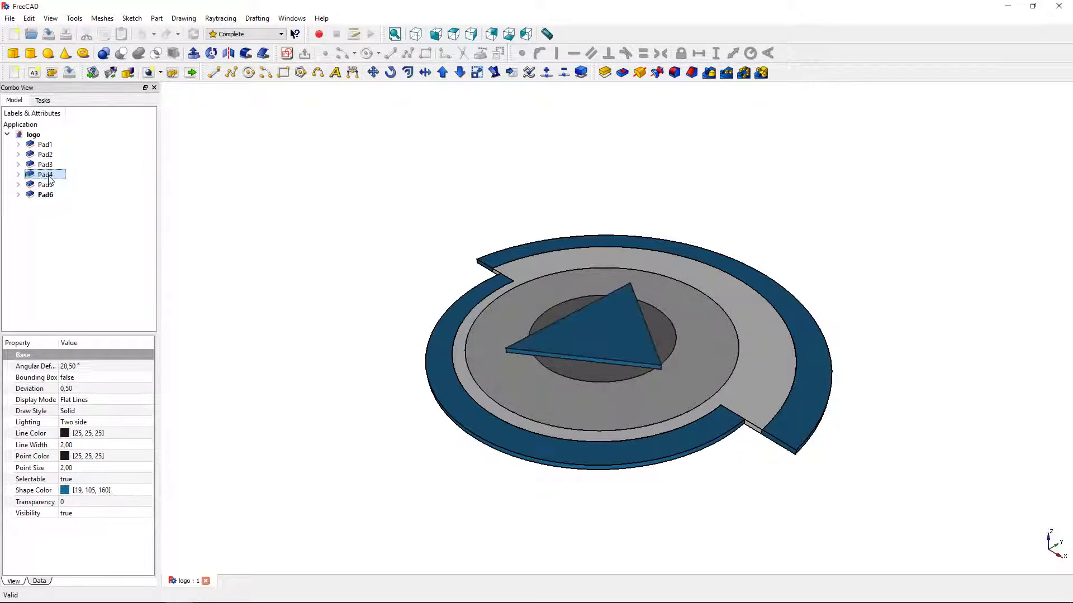